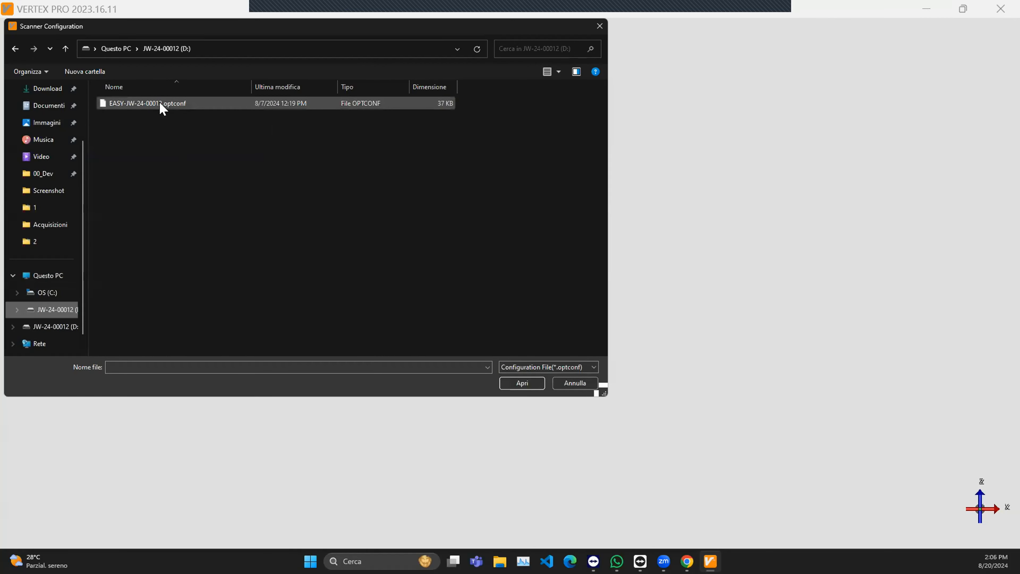
- Cancel loading the configuration from a file, download it from the scanner instead, and accept it
left_click(575, 383)
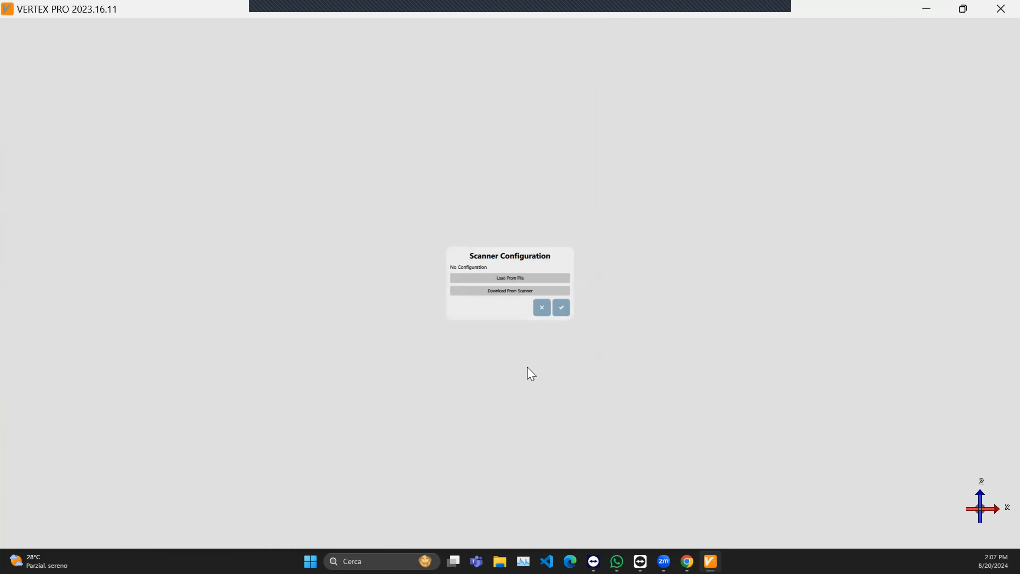
left_click(497, 291)
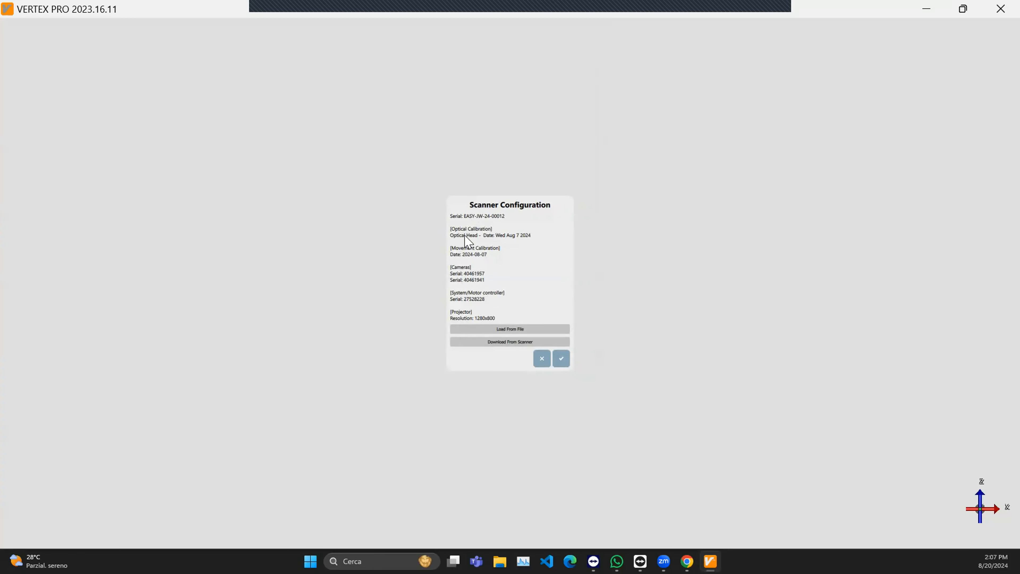
left_click(561, 358)
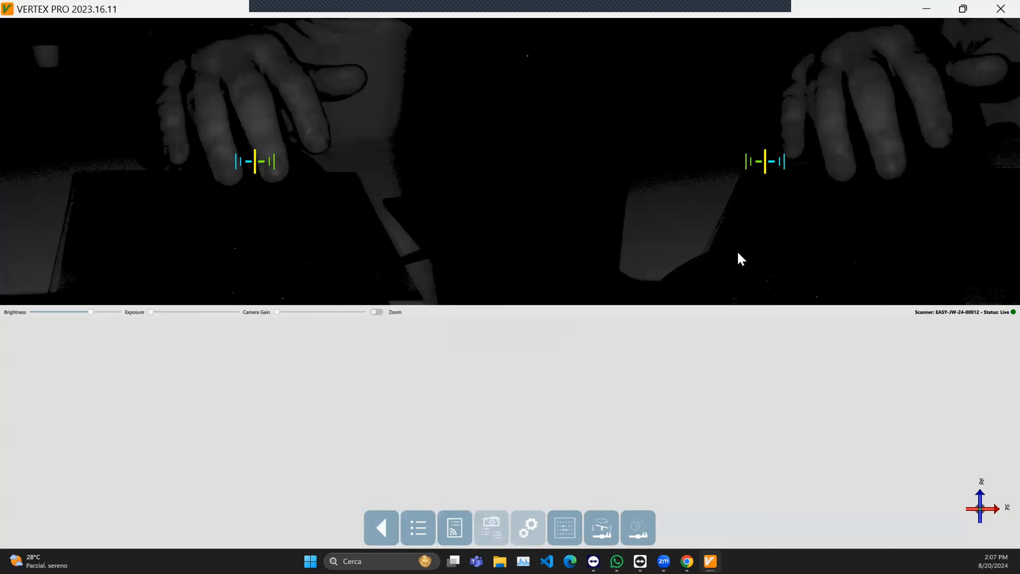
- Try a display resolution of 1280 x 768 in the Windows display settings, and check the scanner's status in VERTEX PRO
left_click(382, 520)
left_click(925, 10)
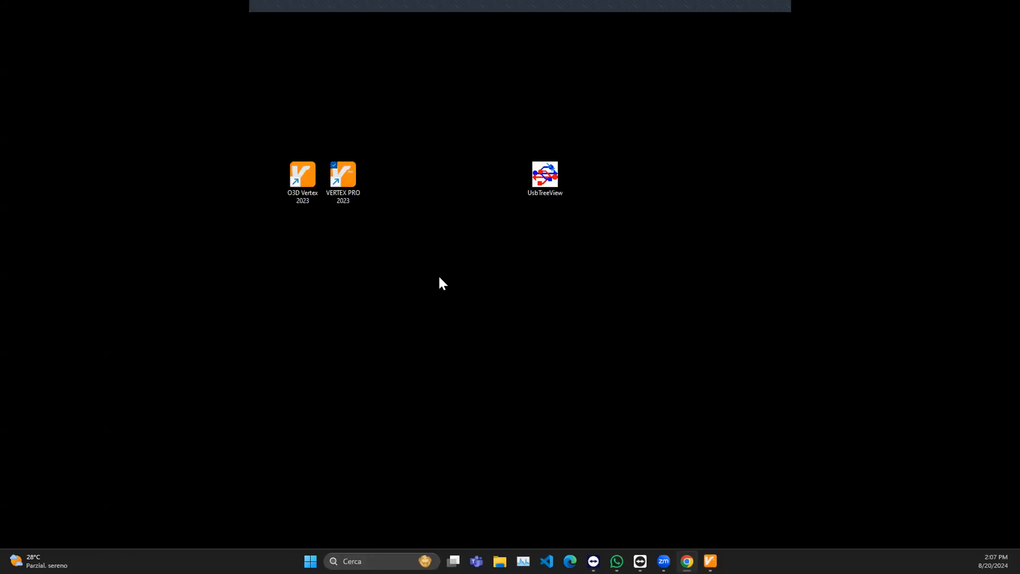
right_click(208, 104)
left_click(263, 208)
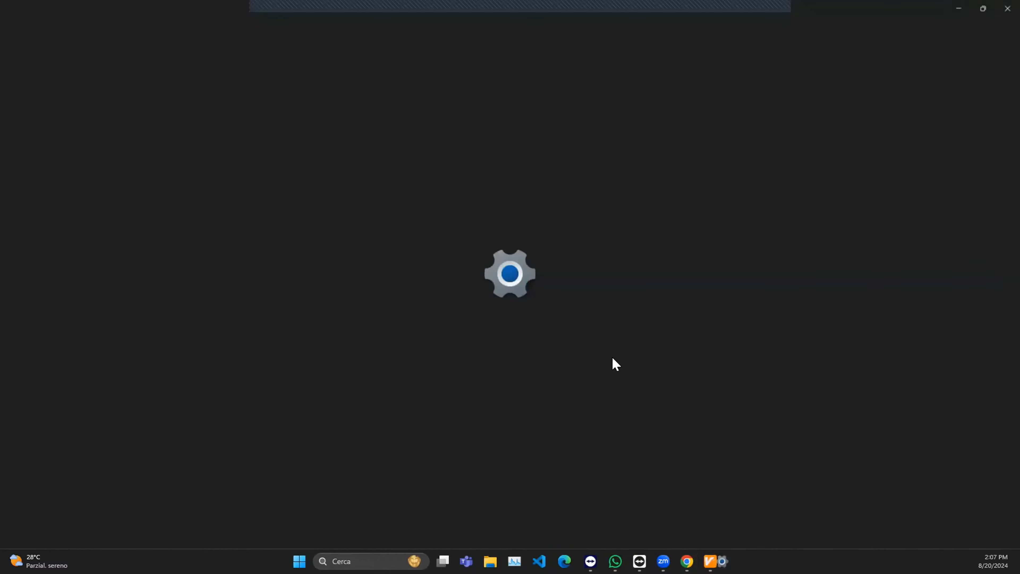
scroll(623, 419, "down", 8)
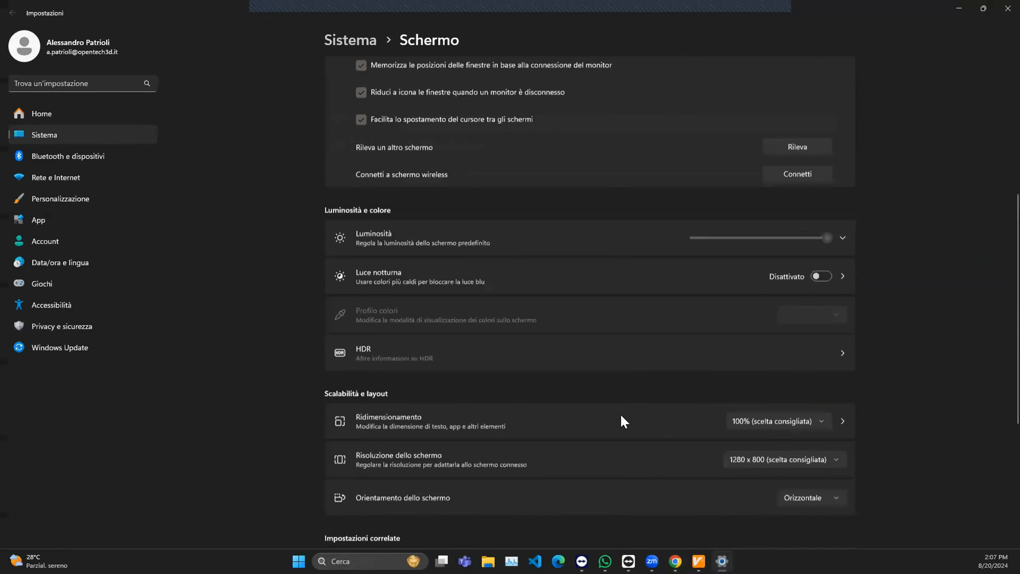
left_click(784, 291)
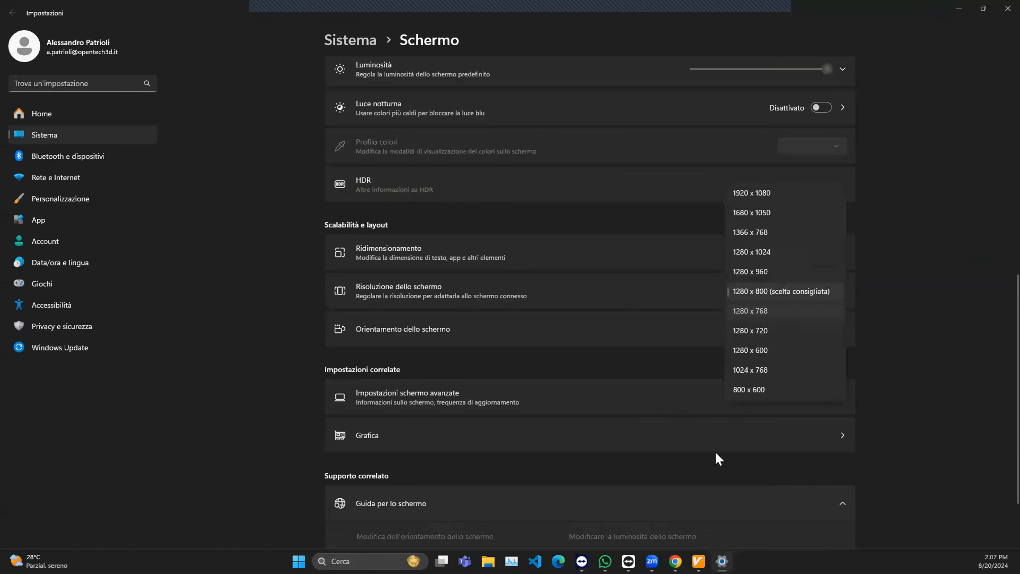
left_click(698, 561)
left_click(537, 337)
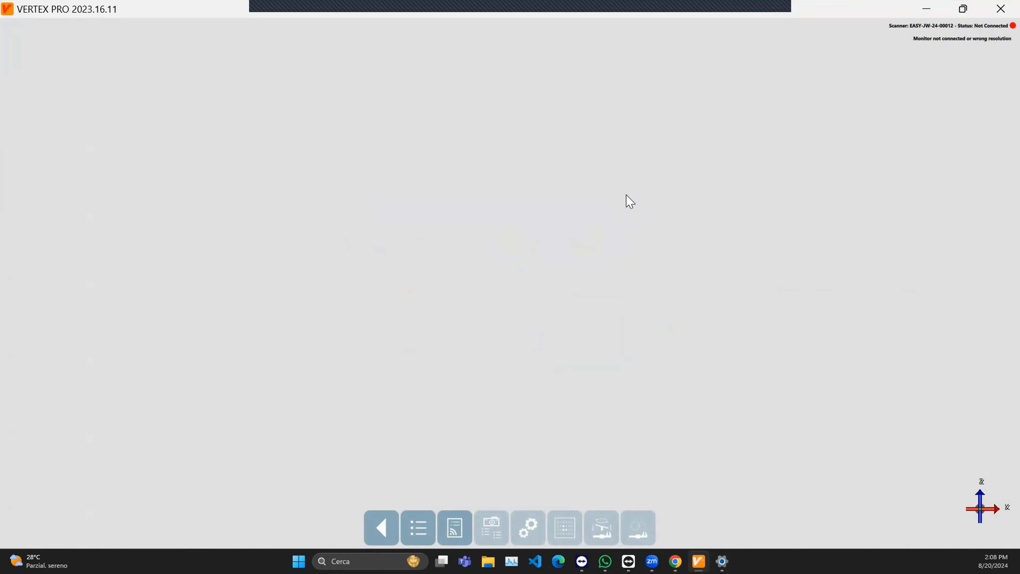
- Switch to the Windows display settings, set the resolution to 1280 x 800, keep the change and close the settings
key("alt+Tab")
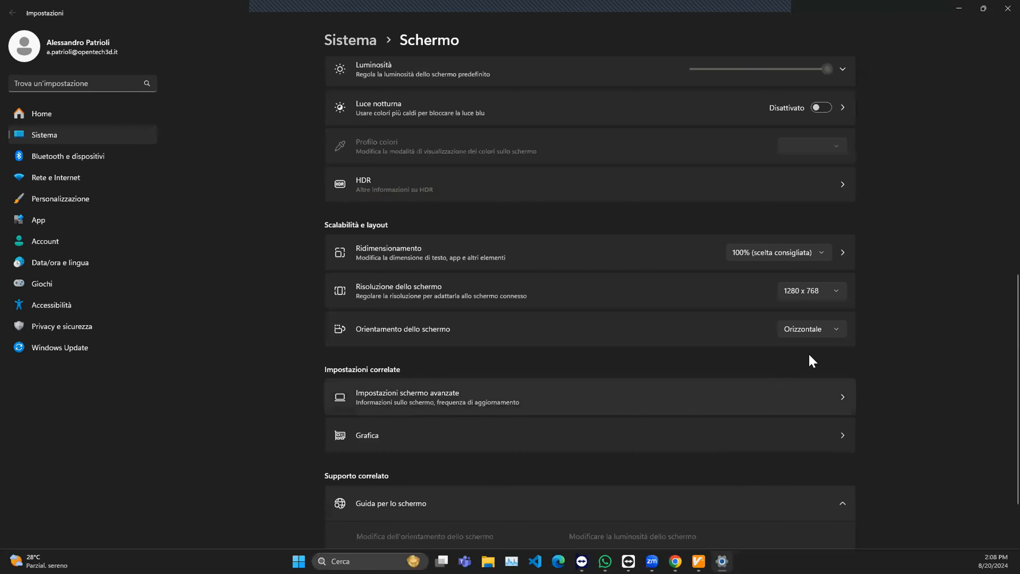
left_click(801, 296)
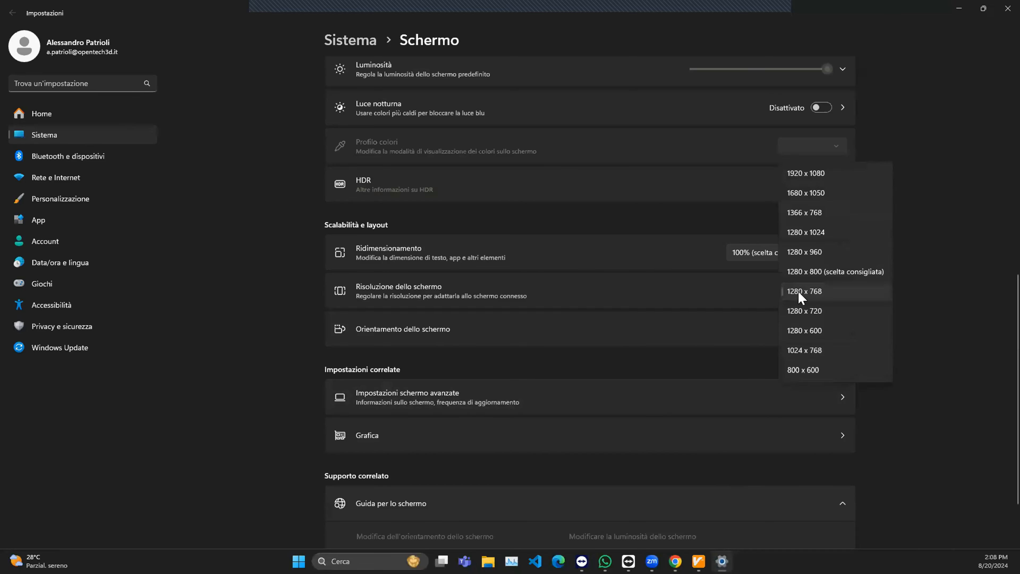
left_click(798, 273)
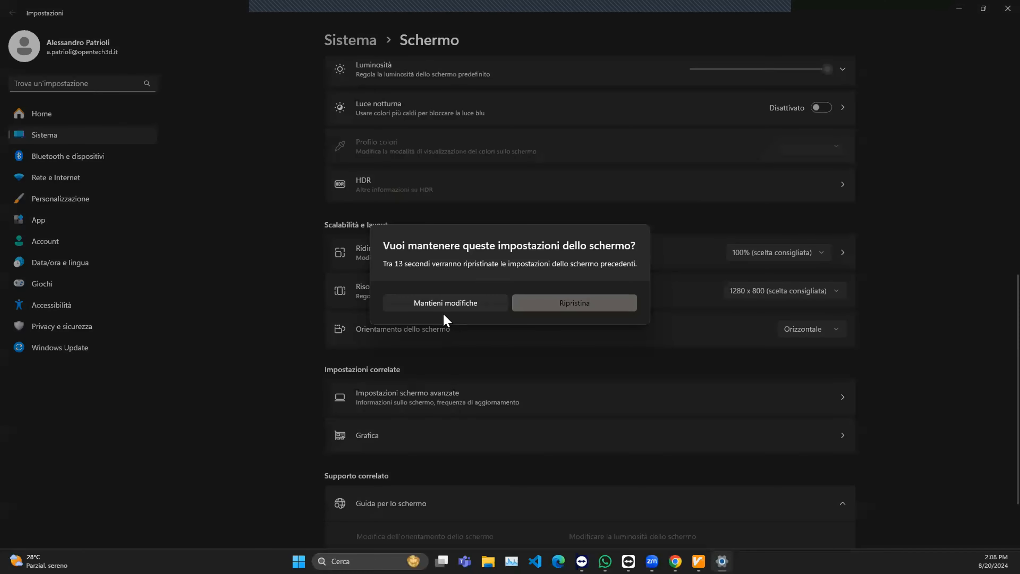
left_click(458, 299)
left_click(999, 8)
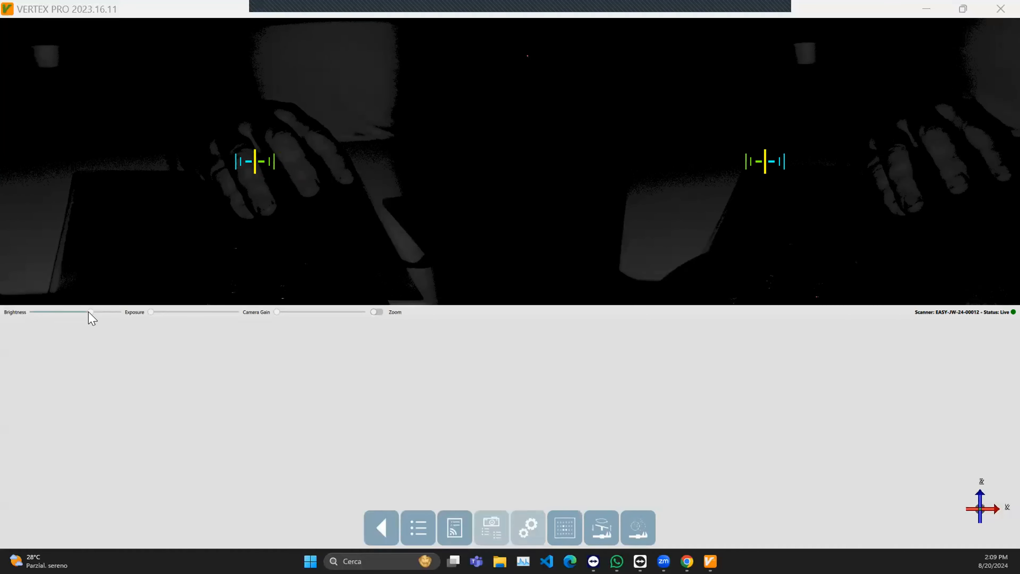
- Raise the brightness to maximum and try higher camera gain levels on the live view, returning the gain to minimum
left_click_drag(92, 317, 152, 317)
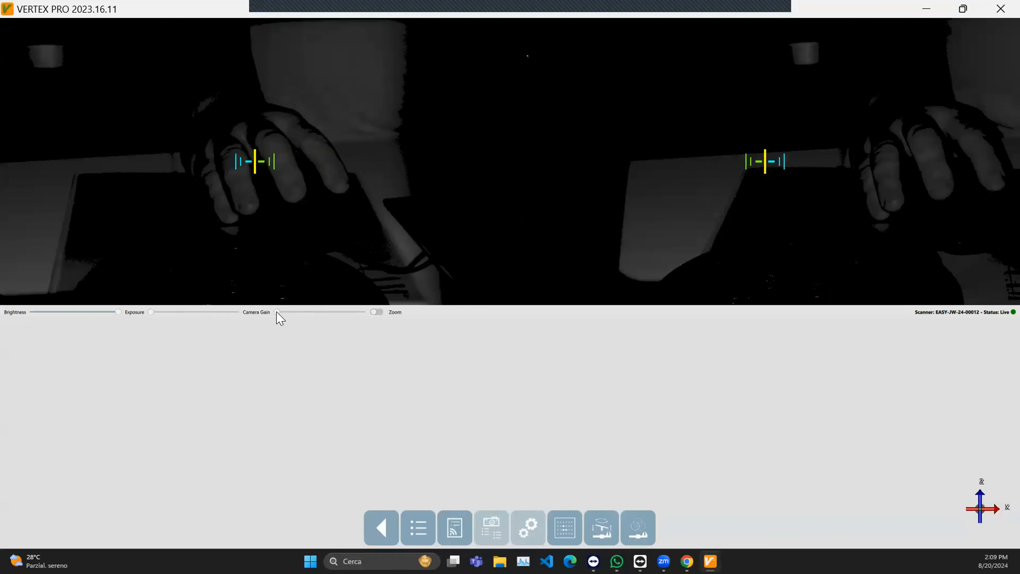
left_click_drag(285, 317, 344, 318)
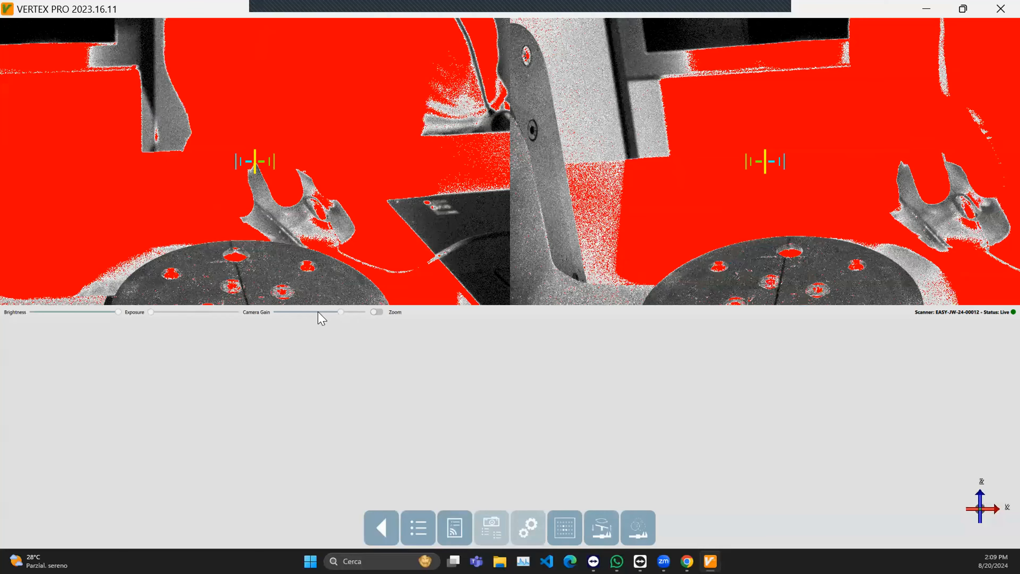
left_click(301, 312)
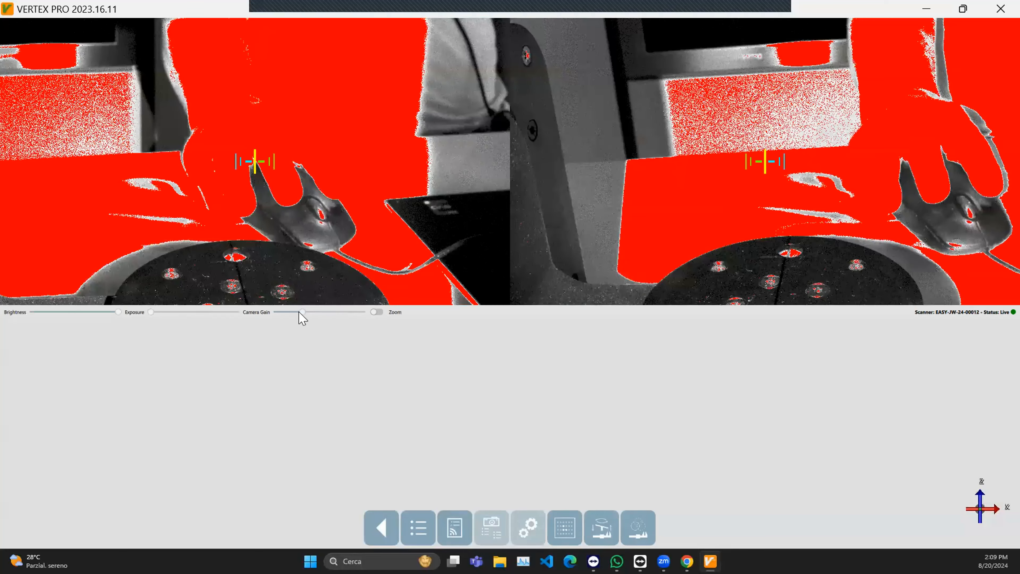
left_click_drag(291, 313, 277, 313)
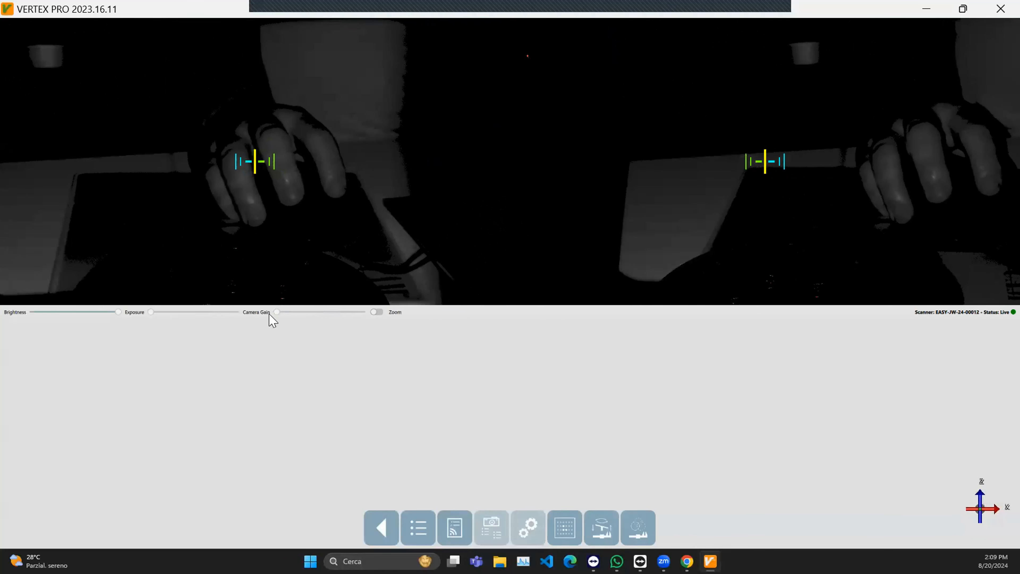
left_click_drag(276, 312, 307, 312)
- Try an exposure slightly above mid-range on the live camera view, and return it to minimum
left_click(151, 314)
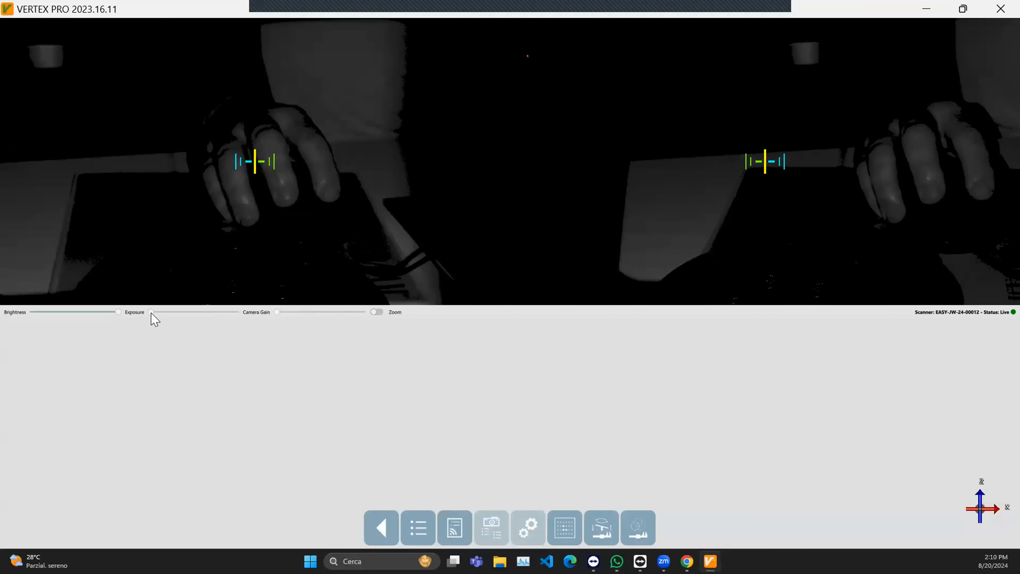
left_click_drag(199, 312, 205, 312)
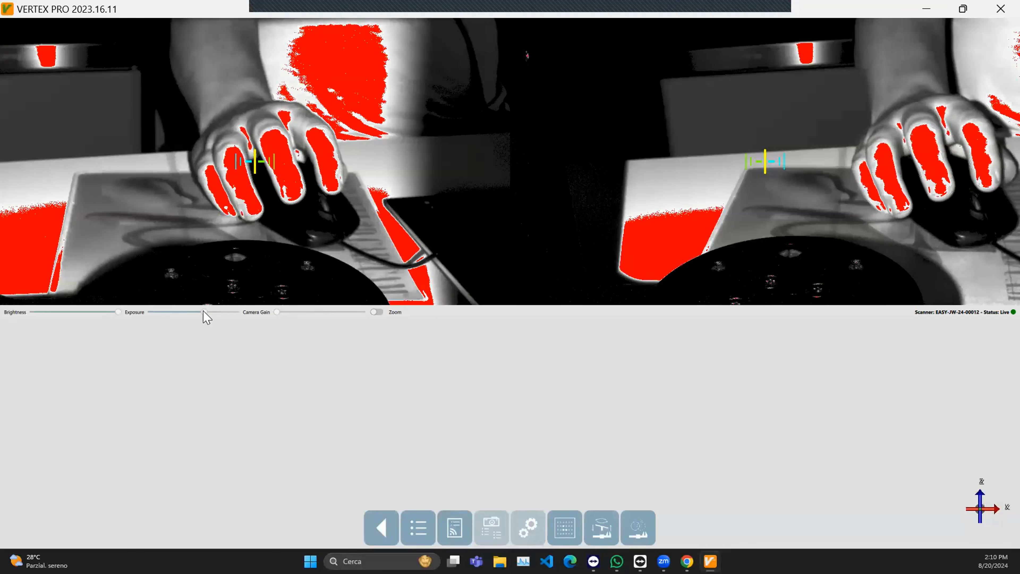
mouse_move(203, 312)
left_mouse_down()
mouse_move(169, 316)
mouse_move(206, 310)
left_mouse_up()
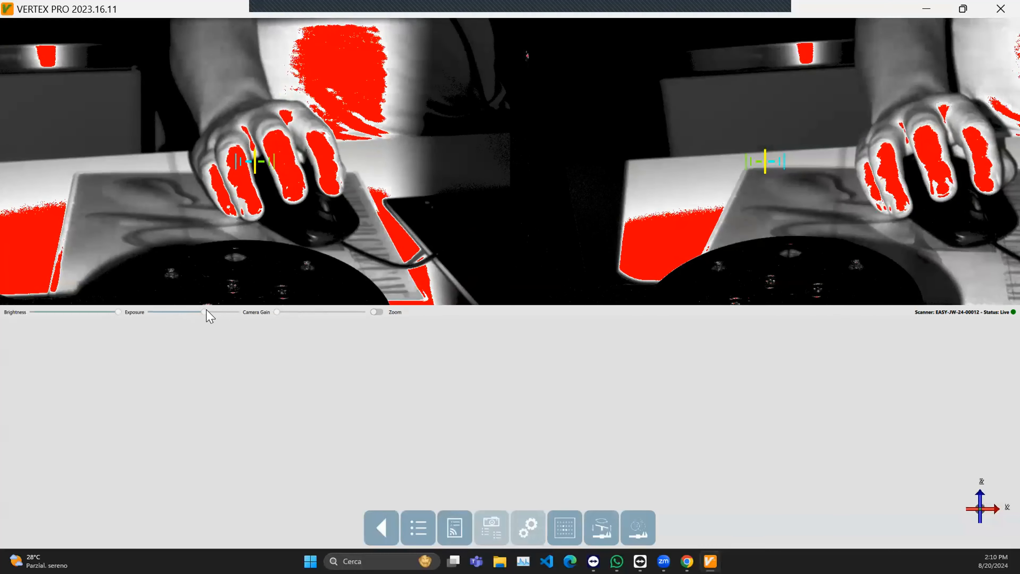
left_click_drag(207, 312, 132, 314)
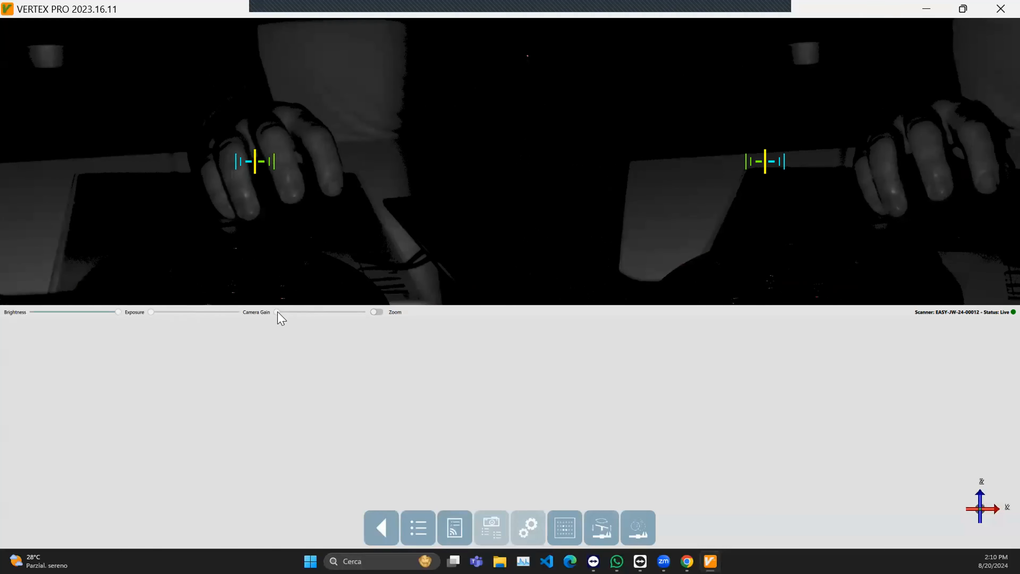
- Try the camera gain at just under half of its range, and return it to minimum
left_click_drag(278, 312, 314, 311)
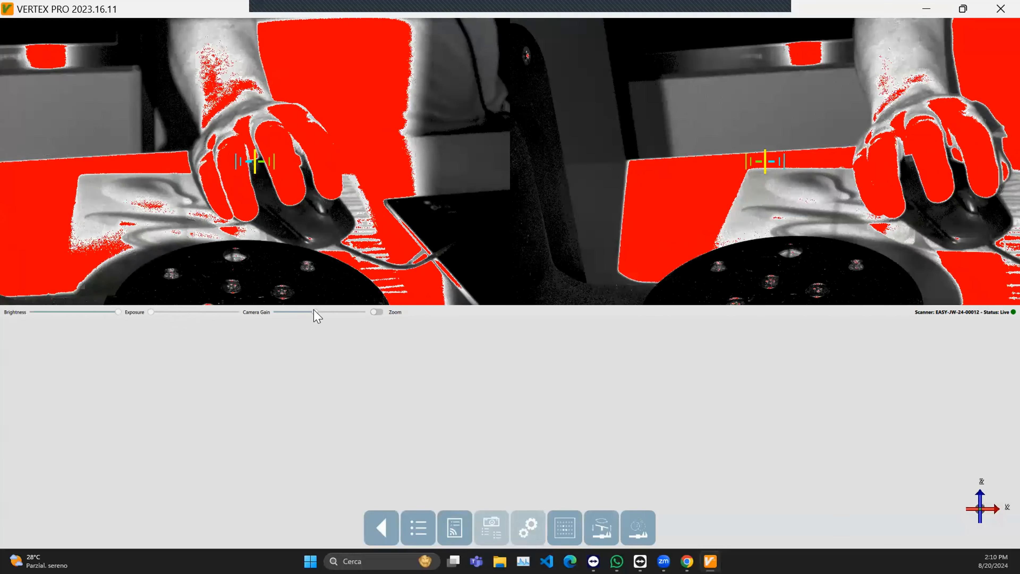
left_click_drag(313, 313, 309, 312)
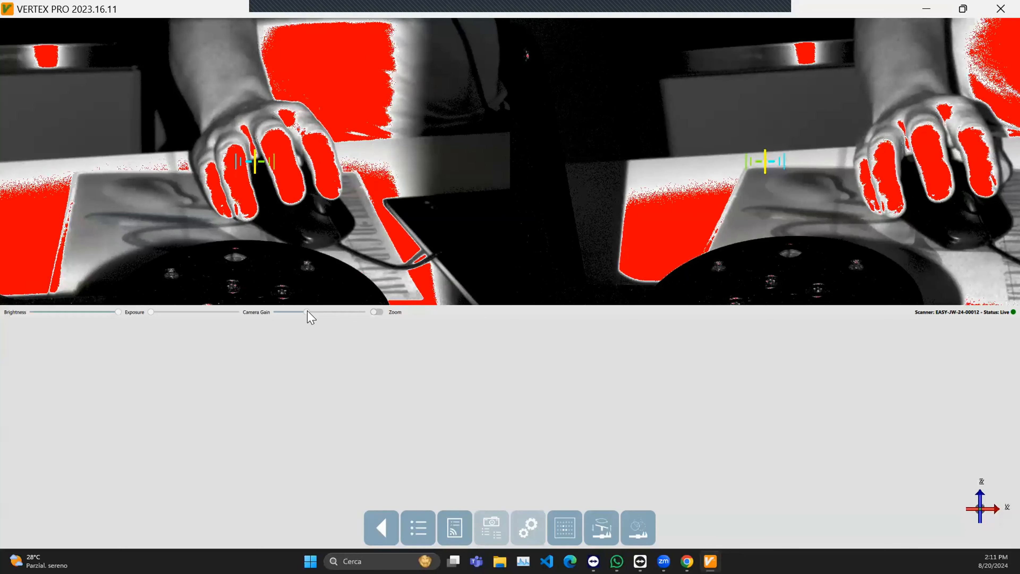
left_click_drag(305, 312, 264, 318)
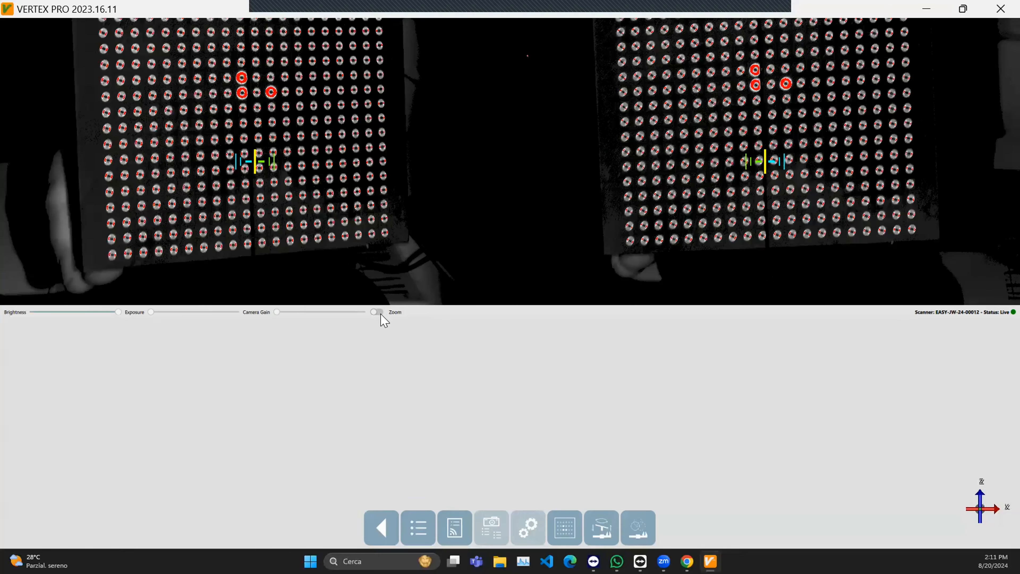
- Check the calibration board in the zoomed camera view and try brightness levels between minimum and maximum
left_click(377, 312)
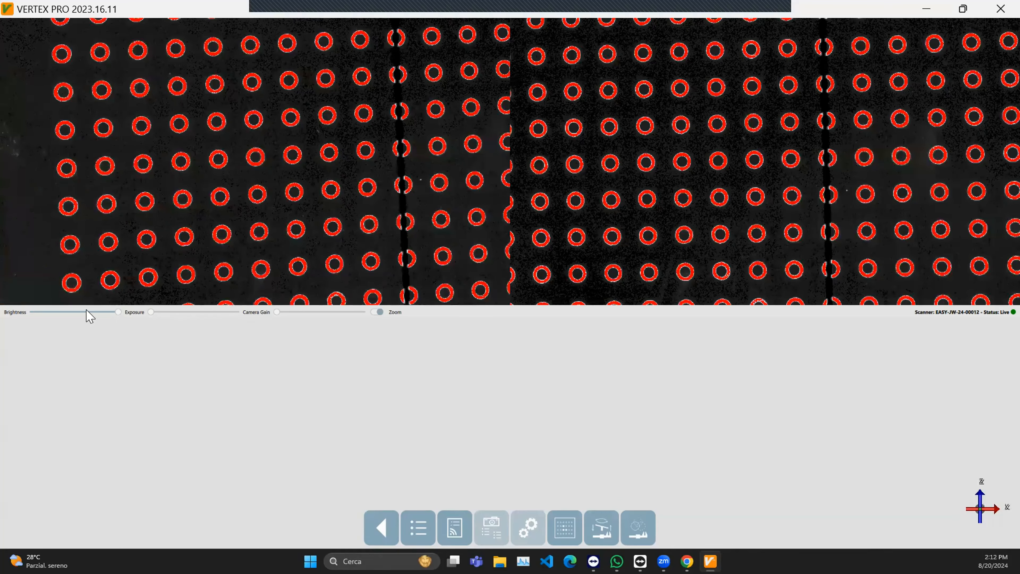
left_click(86, 312)
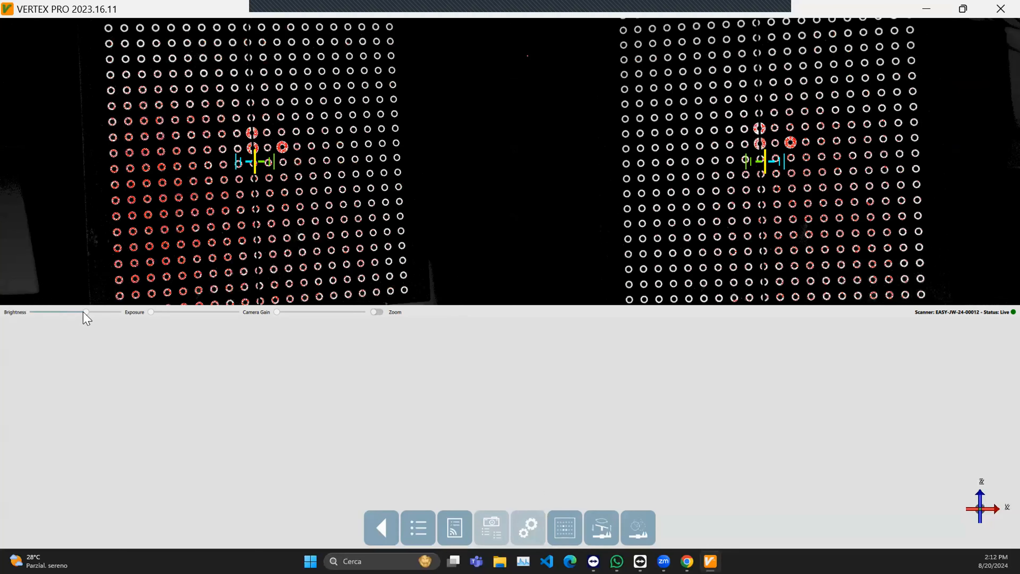
left_click_drag(84, 312, 132, 313)
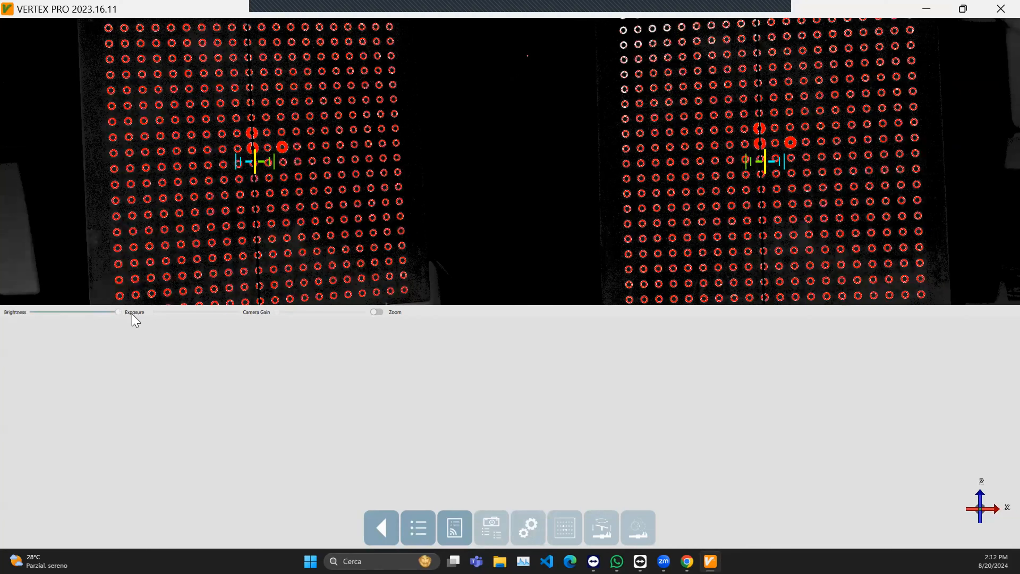
left_click(91, 312)
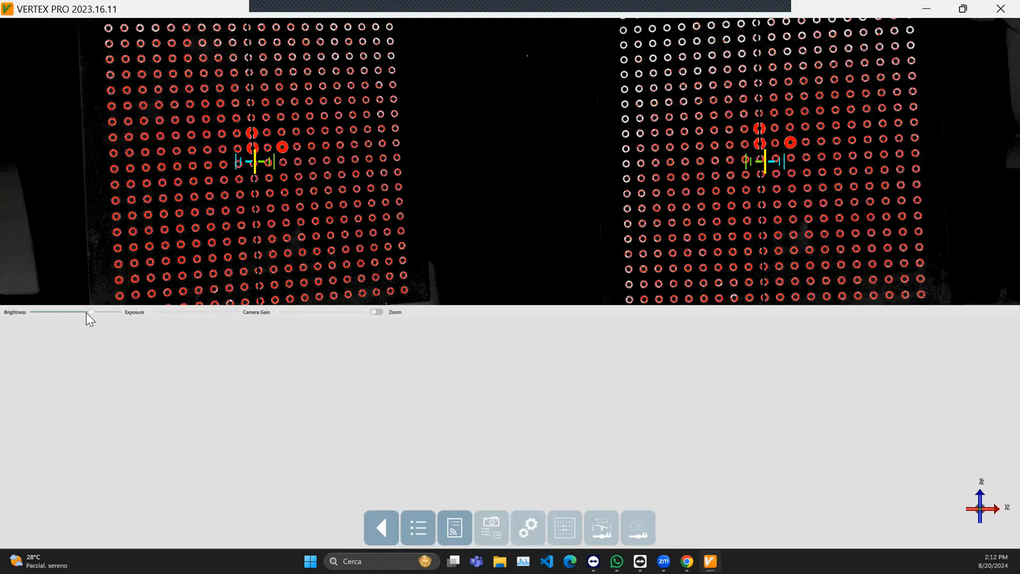
left_click(86, 313)
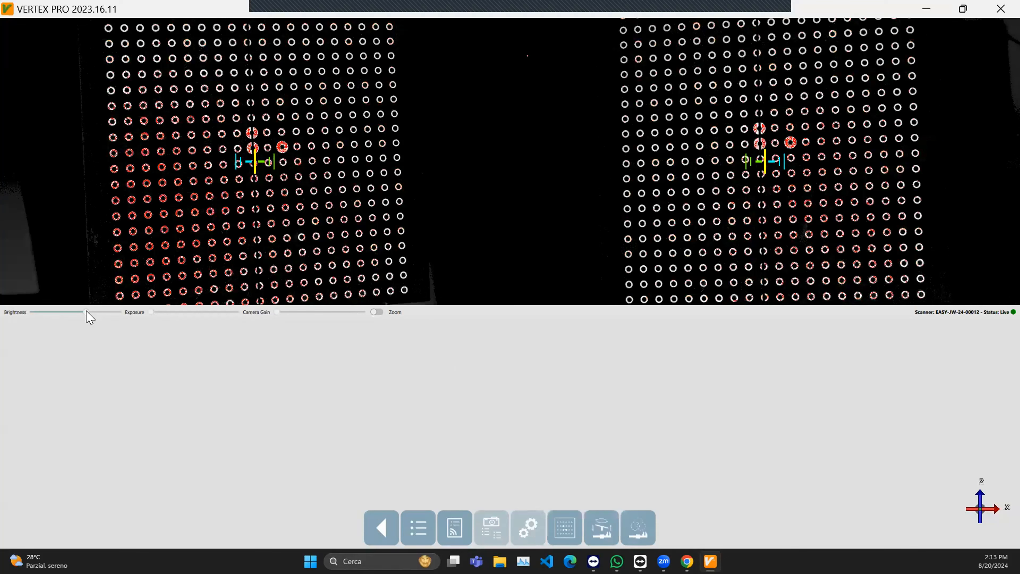
left_click_drag(86, 313, 32, 313)
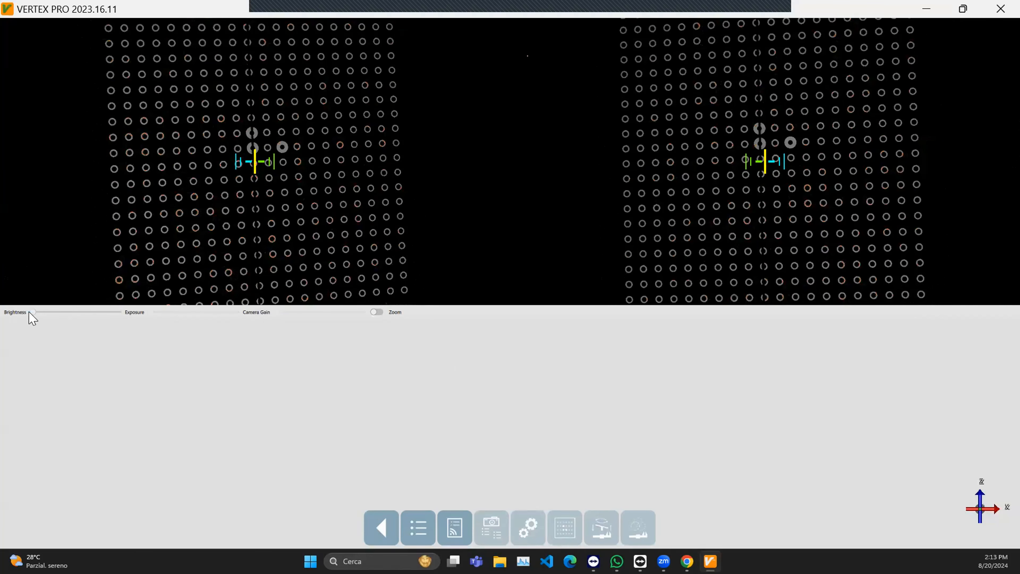
left_click_drag(30, 312, 135, 313)
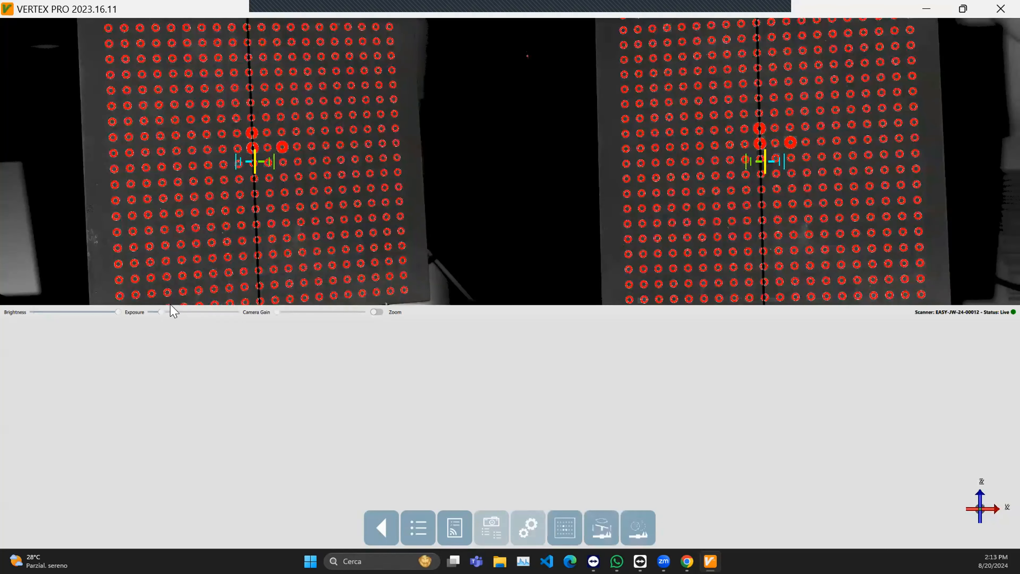
- Return the exposure to minimum and lower the brightness to about two thirds of its range for the calibration board
left_click_drag(160, 313, 151, 313)
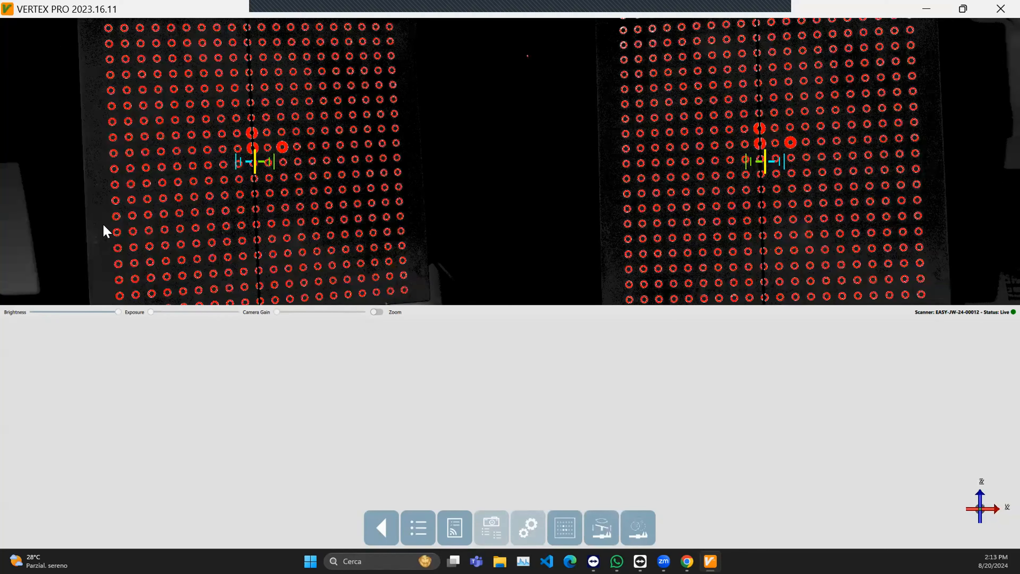
left_click_drag(118, 312, 87, 313)
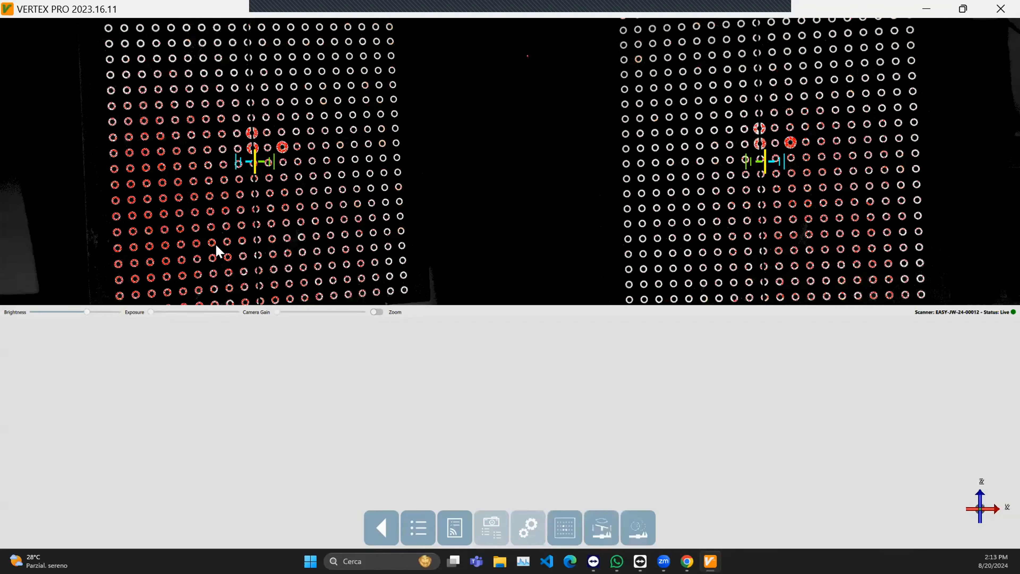
- Import the CAL-32-21-11250 calibration kit for the head calibration, overwriting the previously imported version
left_click(566, 528)
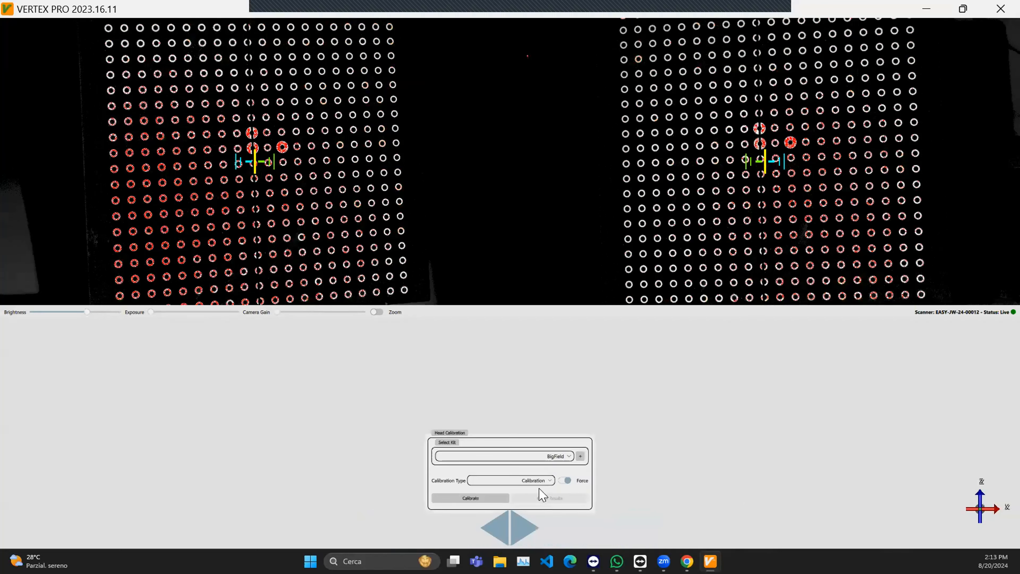
left_click(581, 457)
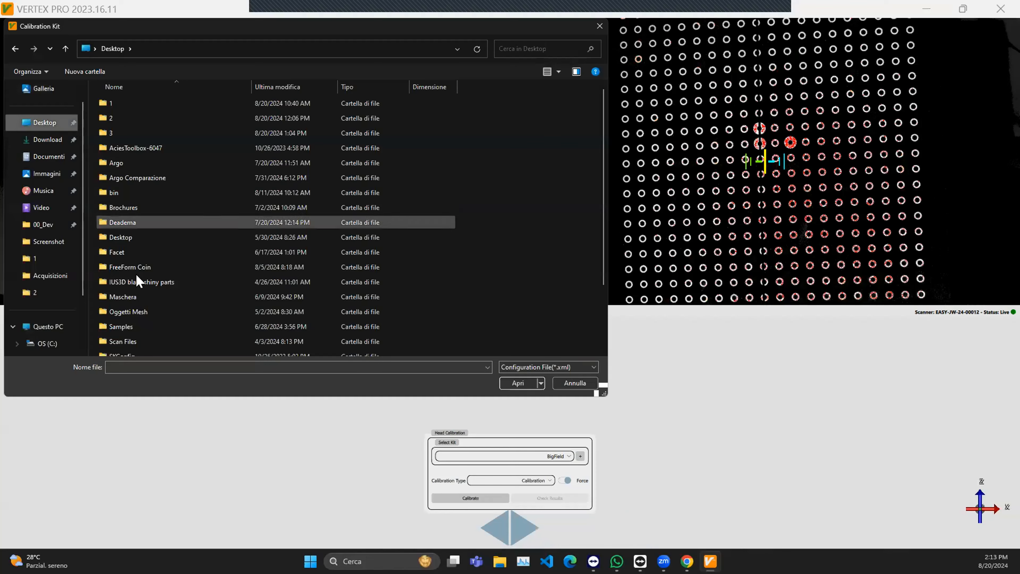
scroll(145, 319, "down", 2)
double_click(149, 322)
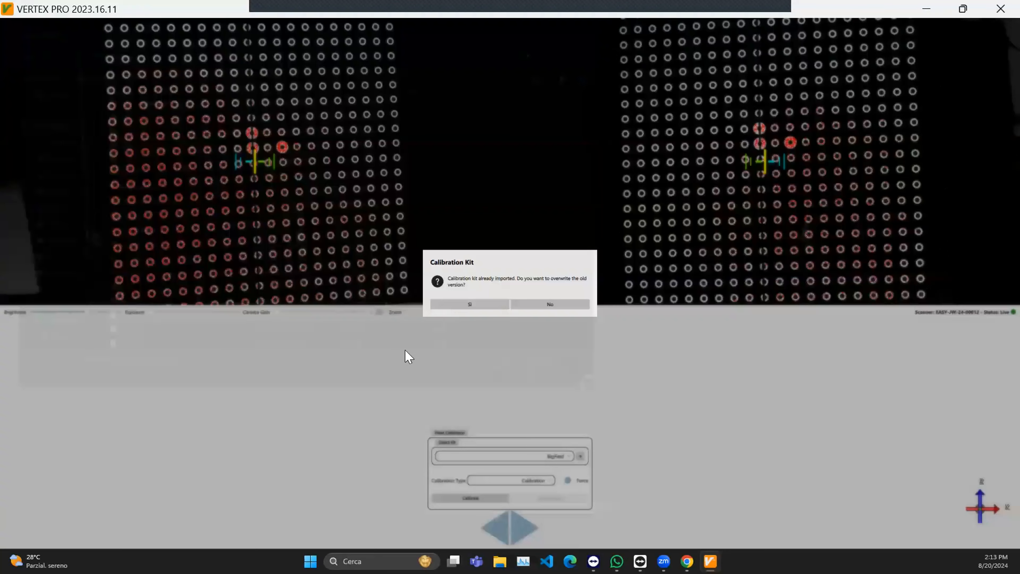
left_click(486, 305)
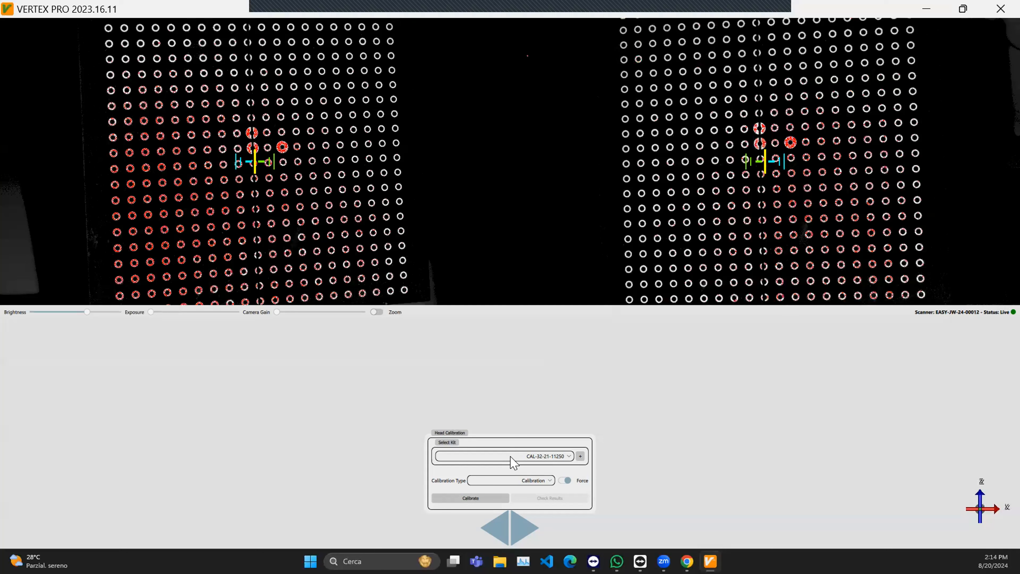
- Set the head calibration type to Calibration and run it with the imported kit
left_click(549, 481)
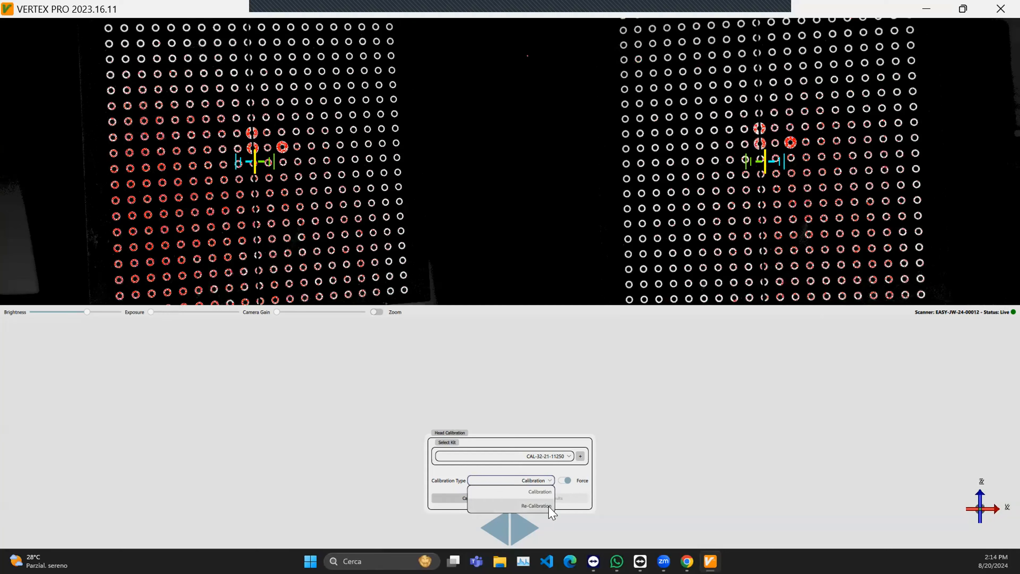
left_click(542, 493)
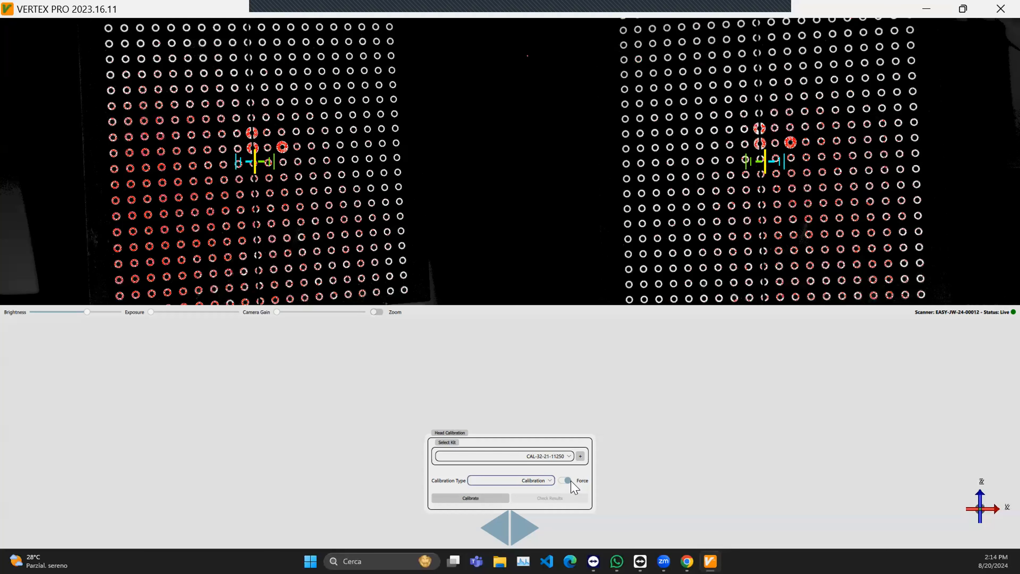
left_click(475, 498)
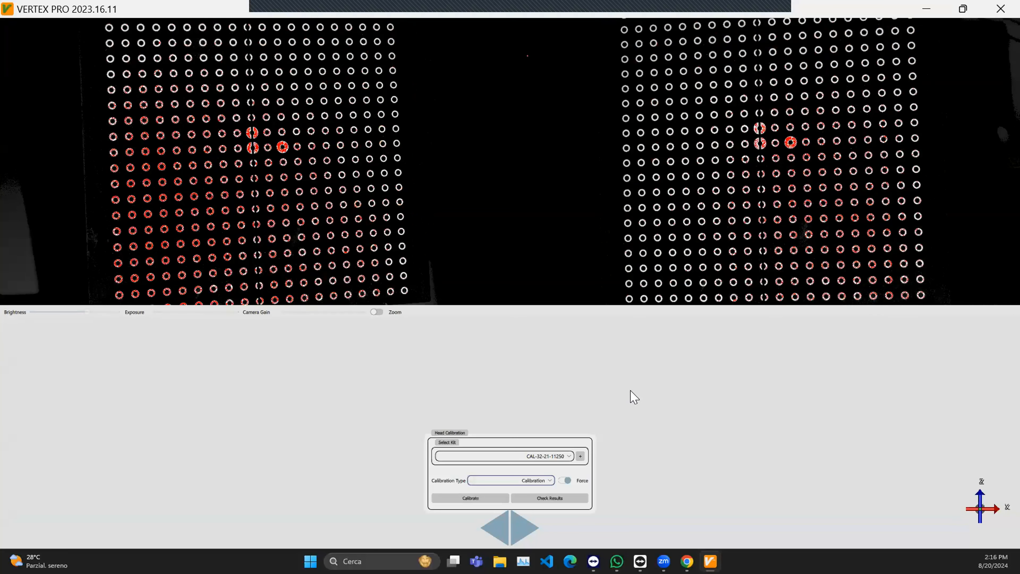
- Examine the head calibration results, comparing the marker deviations across image pairs 1 to 9
left_click(553, 499)
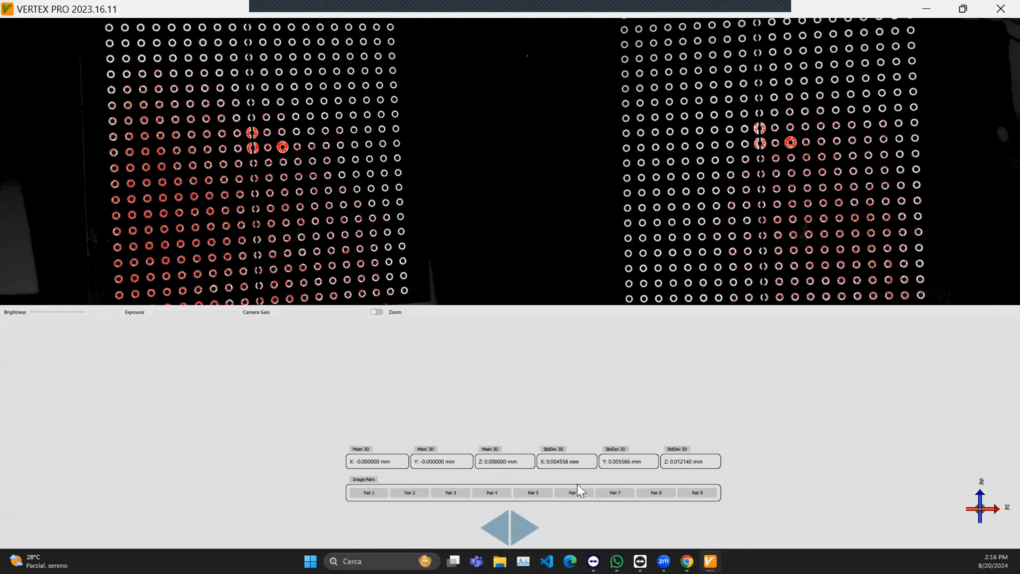
left_click(376, 494)
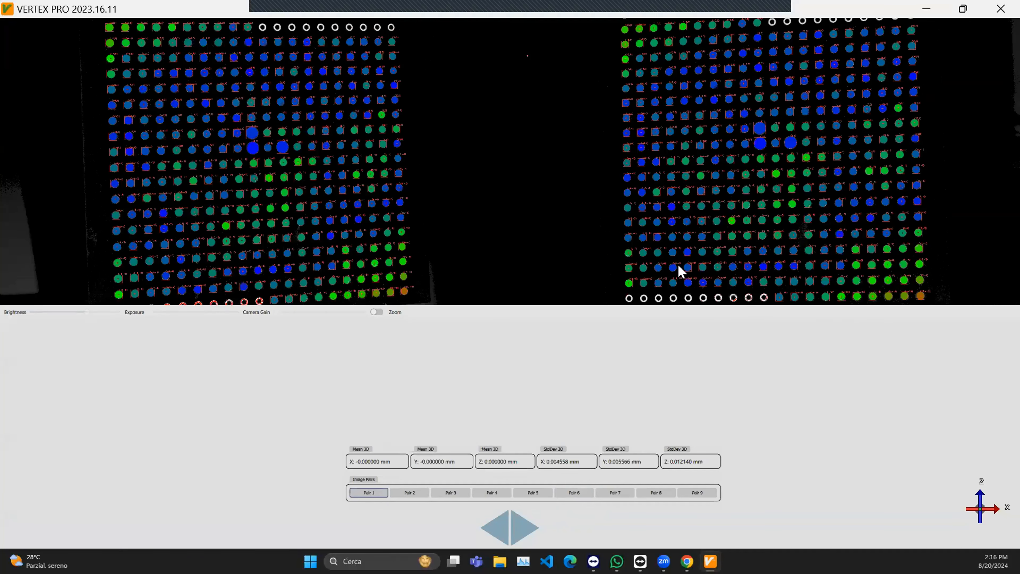
left_click(411, 494)
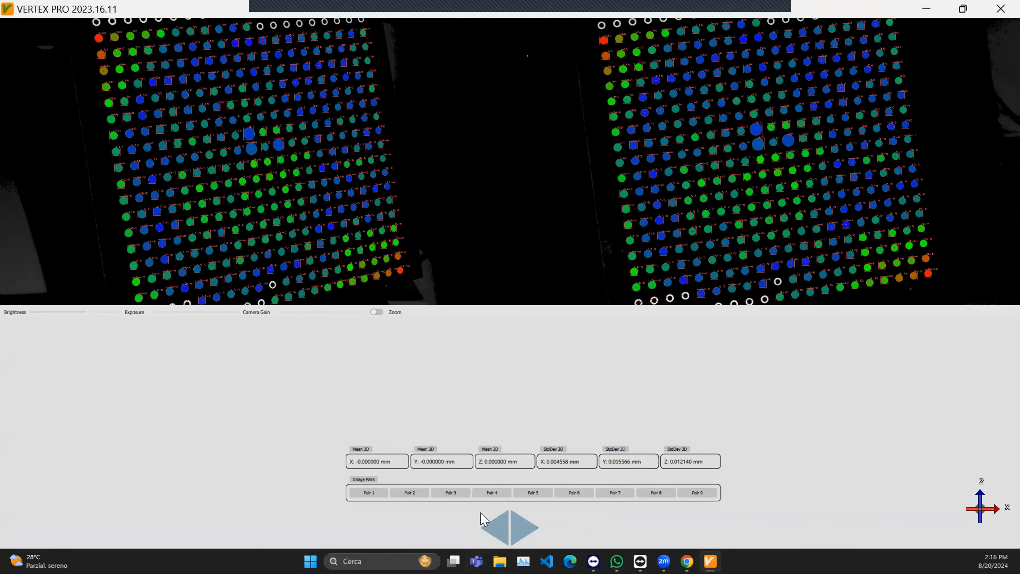
left_click(490, 495)
left_click(536, 495)
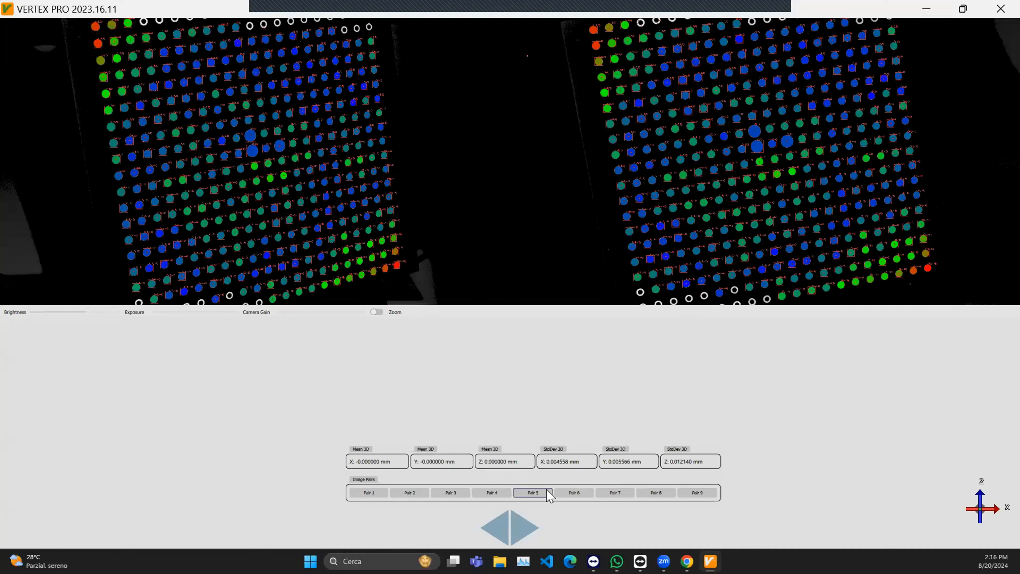
left_click(612, 495)
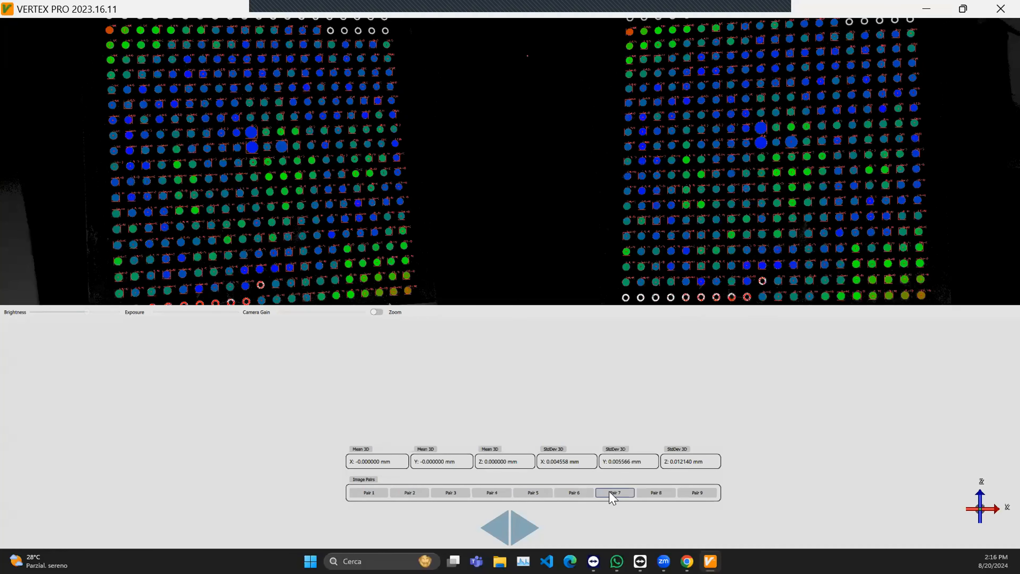
left_click(654, 495)
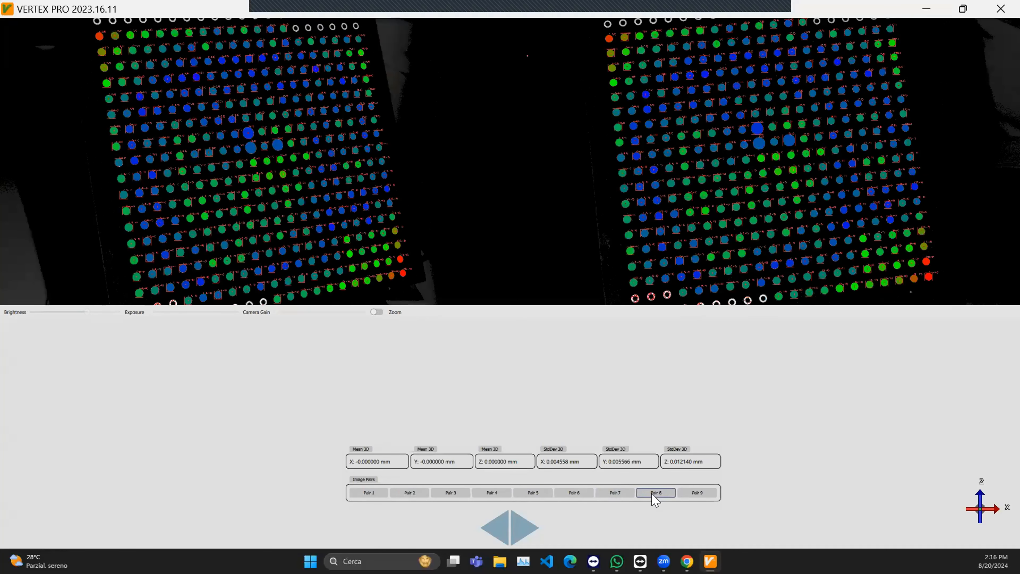
left_click(698, 494)
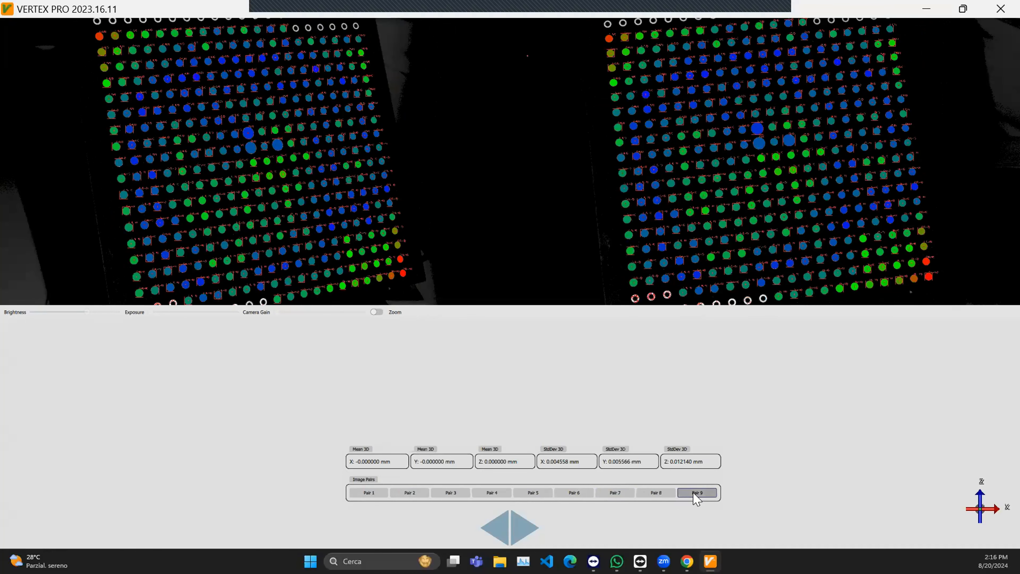
left_click(532, 493)
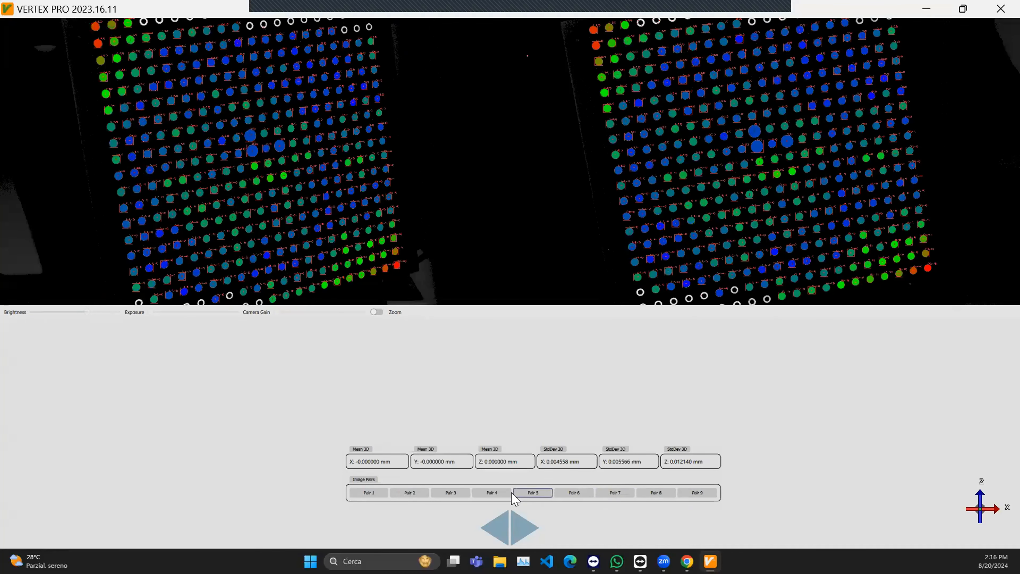
left_click(492, 493)
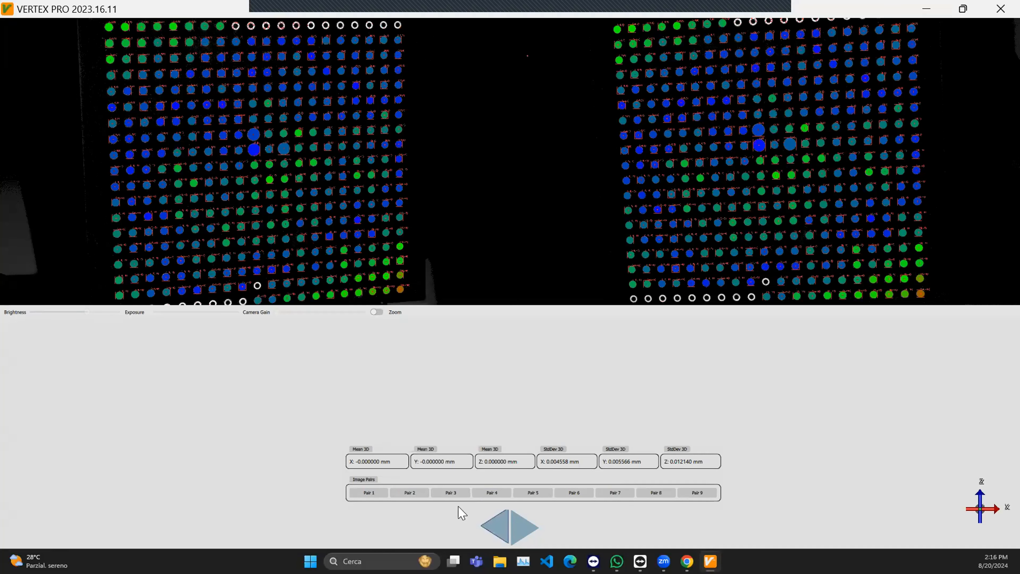
left_click(410, 494)
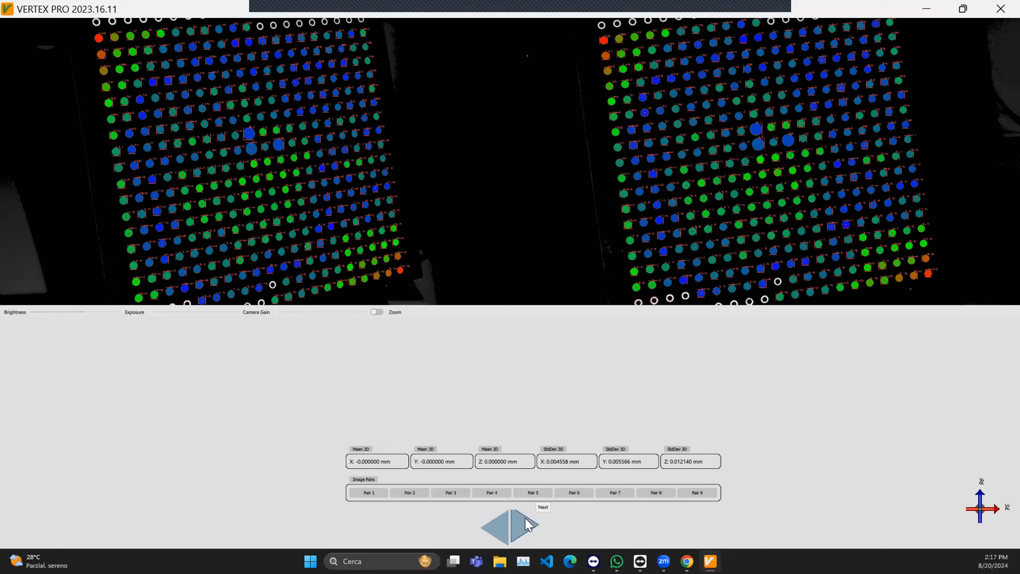
- Leave the head calibration results and start the rotary table calibration with markers
left_click(527, 527)
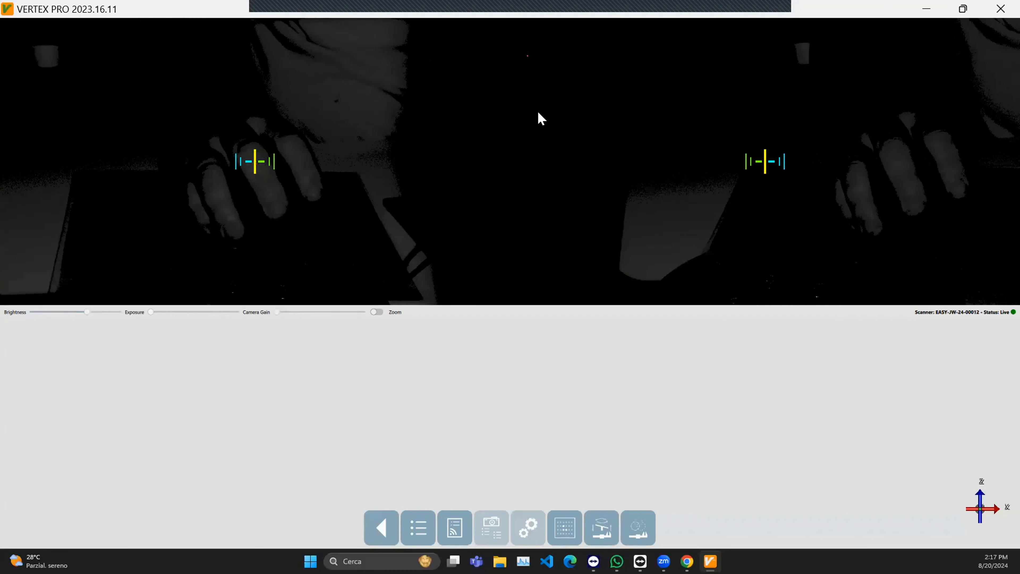
left_click(605, 525)
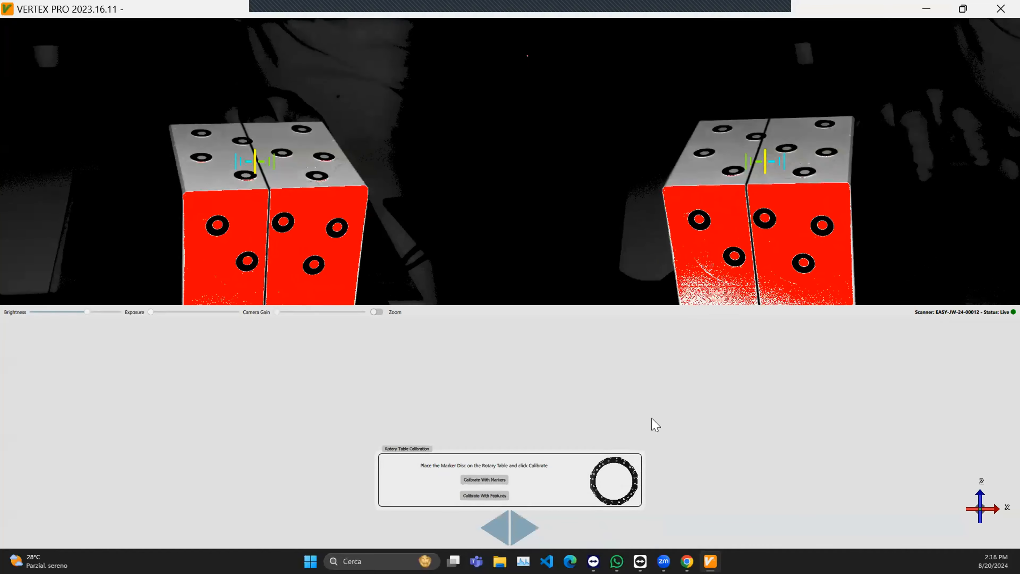
left_click(490, 481)
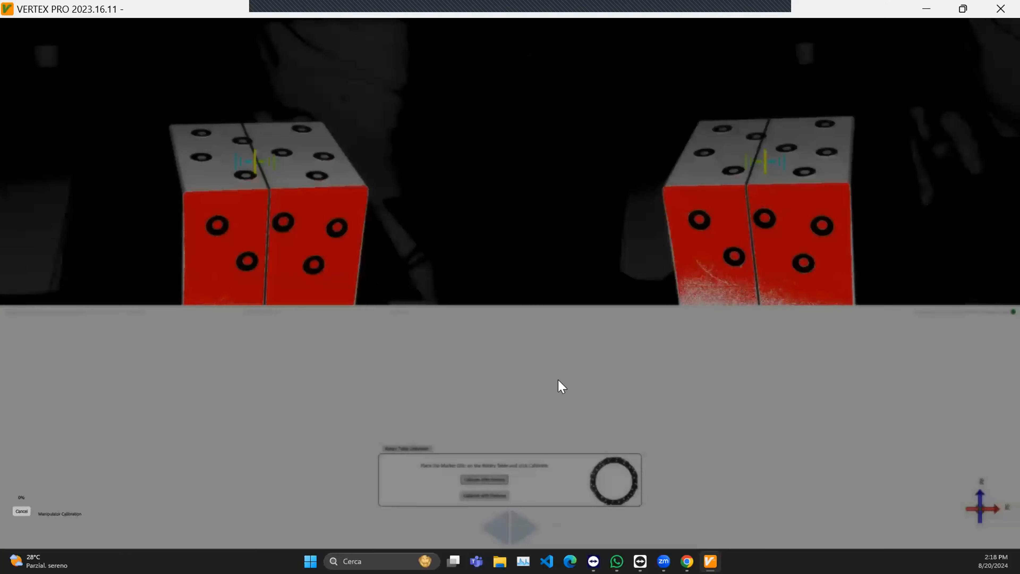